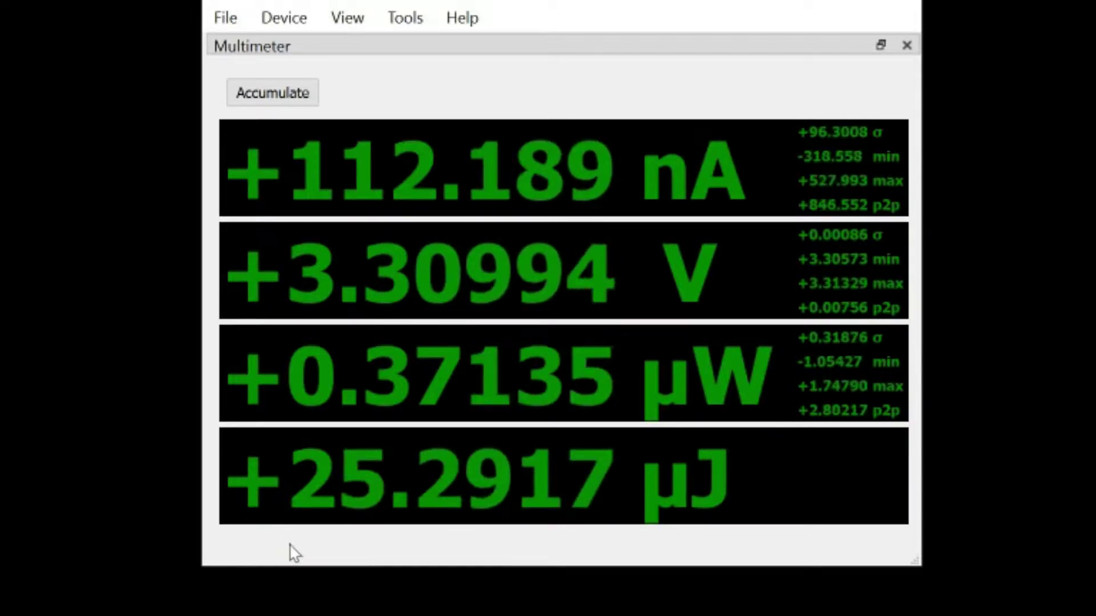
# Turn on Accumulate for the multimeter statistics and bring up the File menu
pyautogui.click(272, 92)
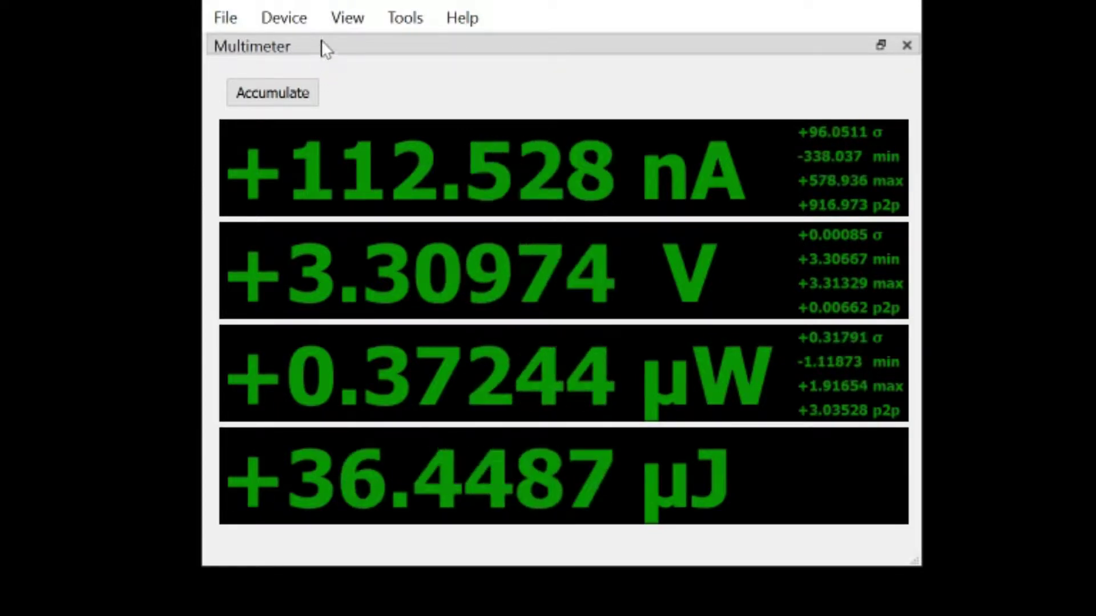
pyautogui.click(226, 19)
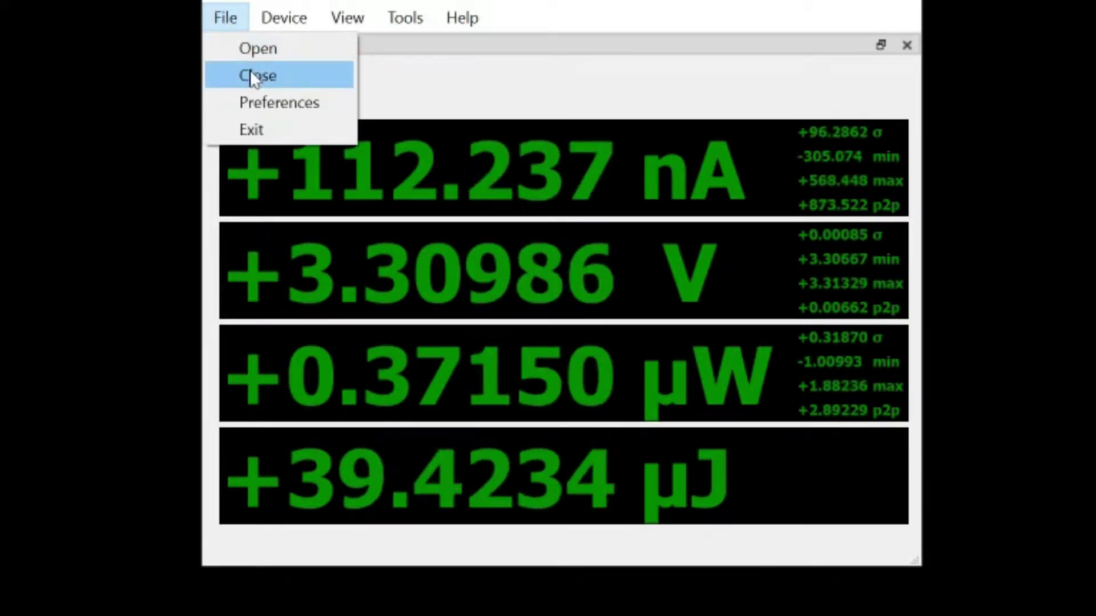
# Browse the Device, View, Tools and Help menus, then view and close the About box for version 0.1.5
pyautogui.moveTo(291, 16)
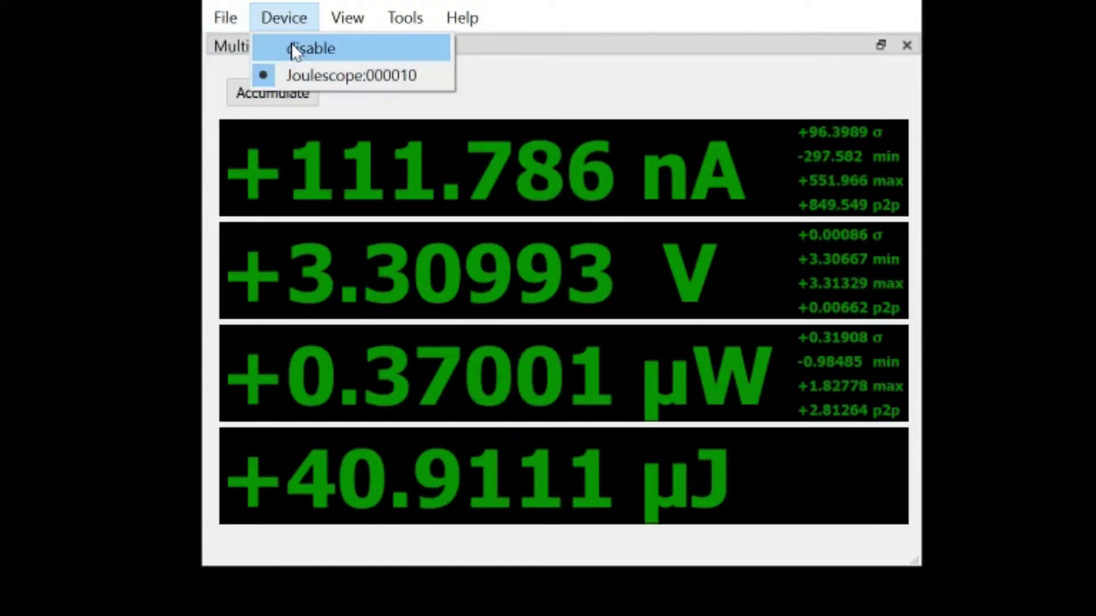
pyautogui.moveTo(353, 25)
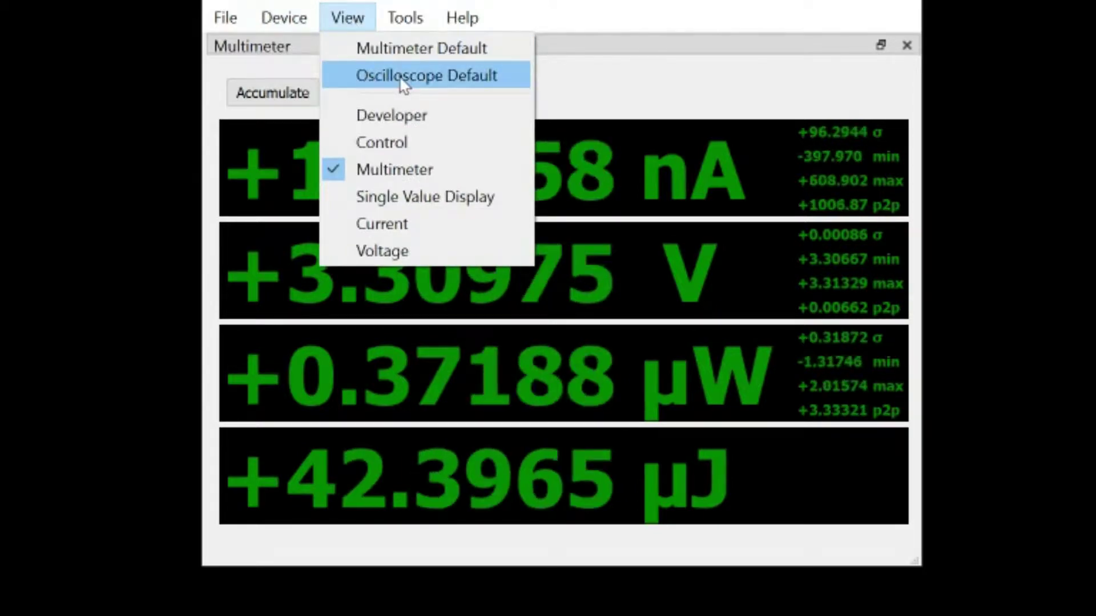
pyautogui.moveTo(402, 18)
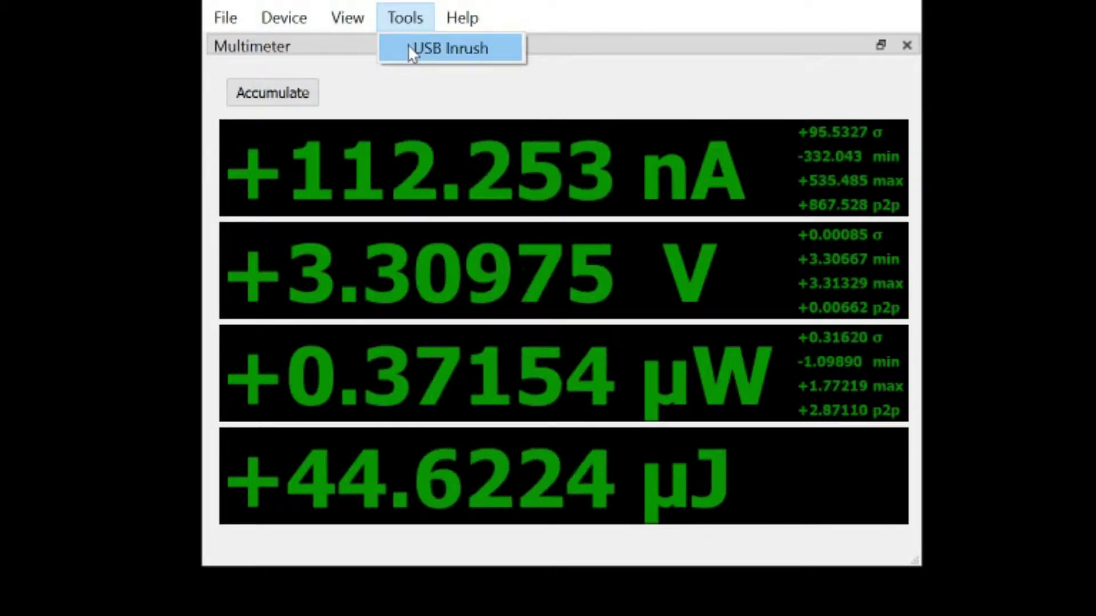
pyautogui.moveTo(490, 27)
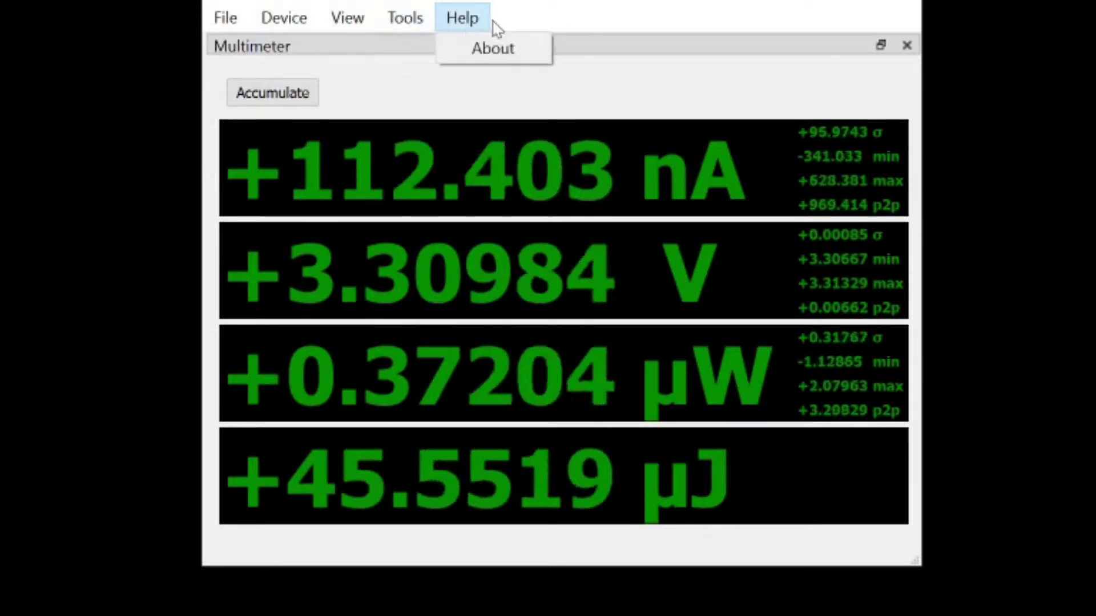
pyautogui.click(479, 52)
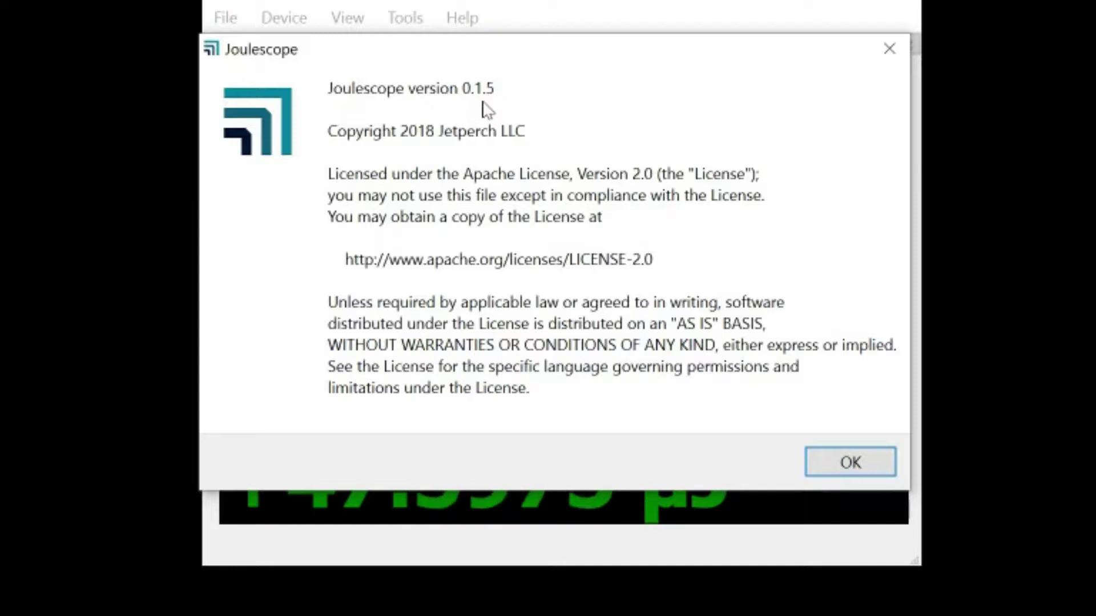
pyautogui.click(851, 464)
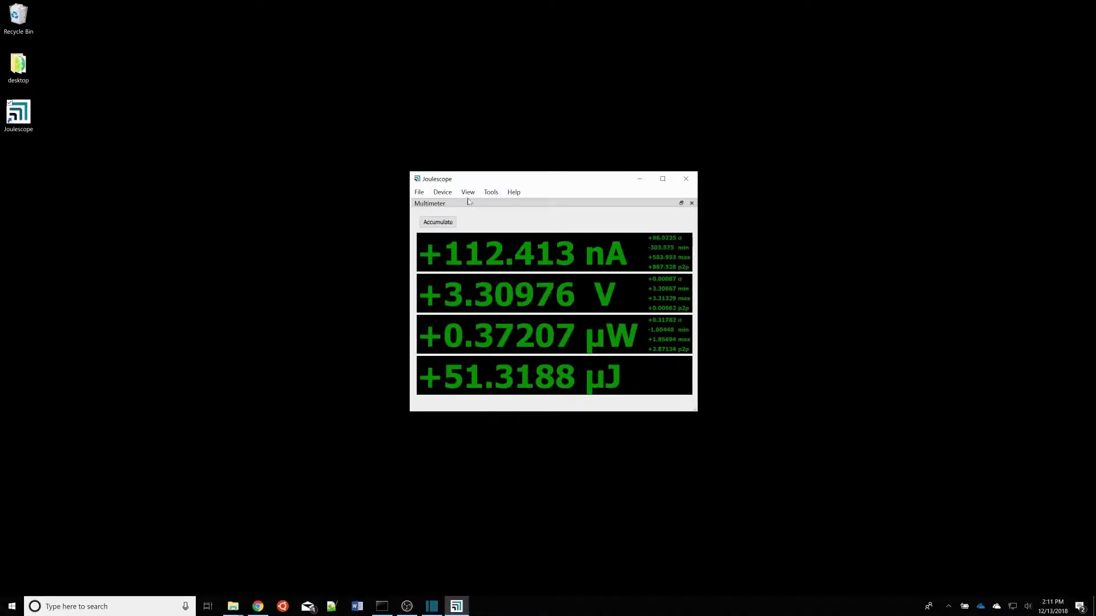
# Switch to the Oscilloscope Default layout with live current and voltage waveform plots
pyautogui.click(468, 192)
pyautogui.click(472, 217)
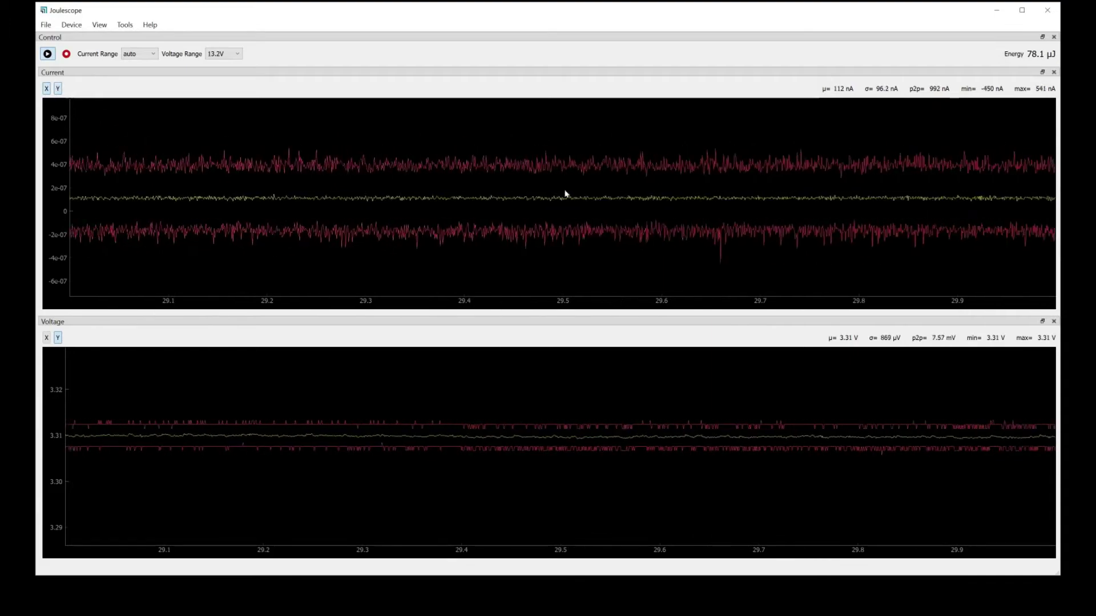
# Stop and restart streaming, then zoom out to about 17–30 s, capturing the 19–25 s reset burst
pyautogui.scroll(15, 782, 225)
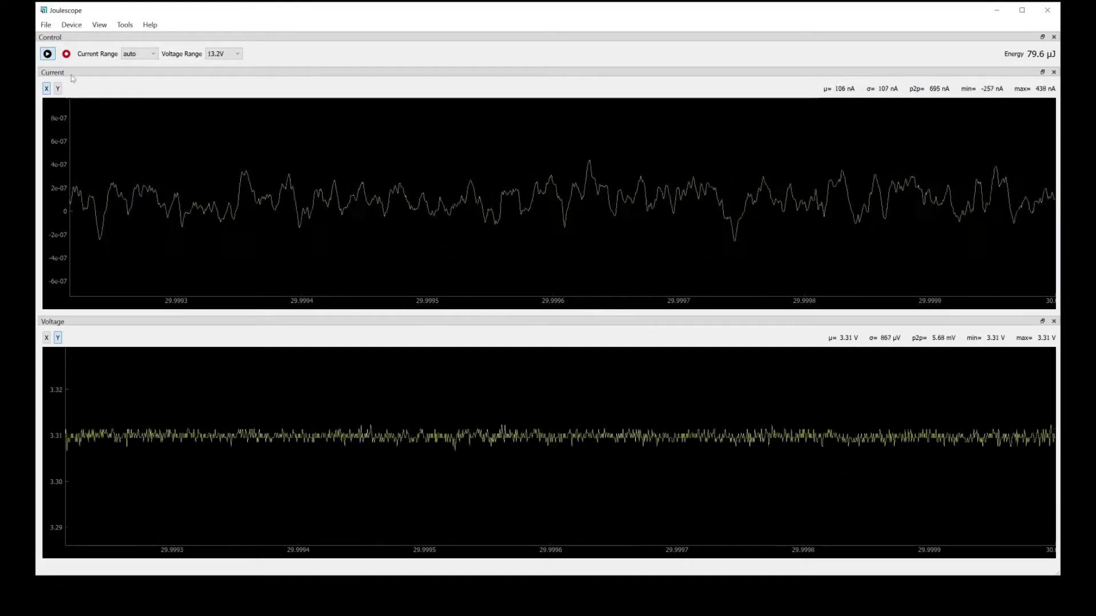
pyautogui.click(47, 53)
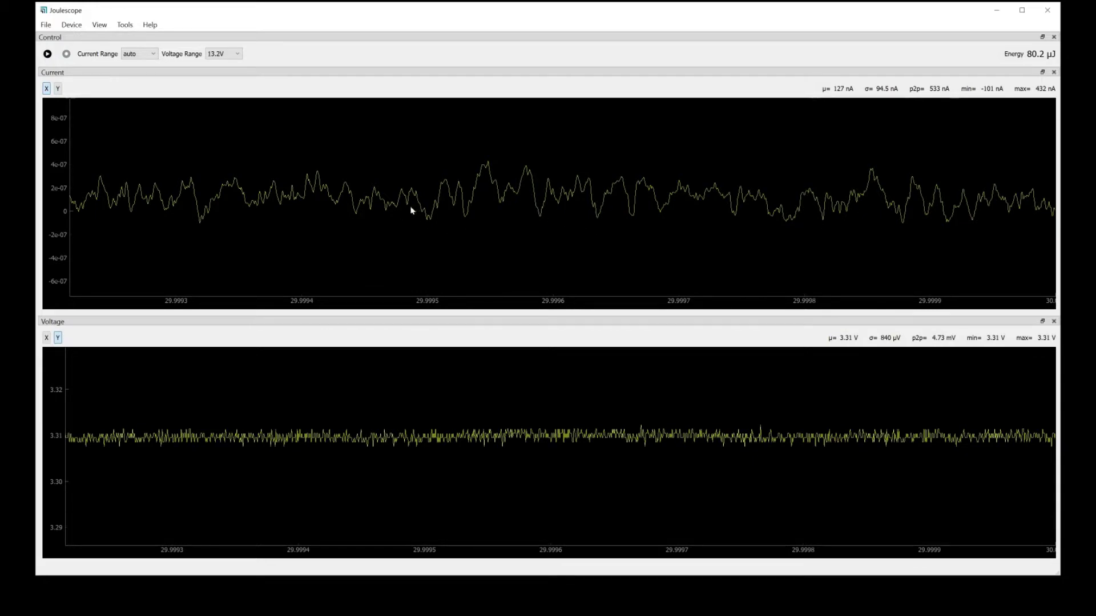
pyautogui.click(48, 53)
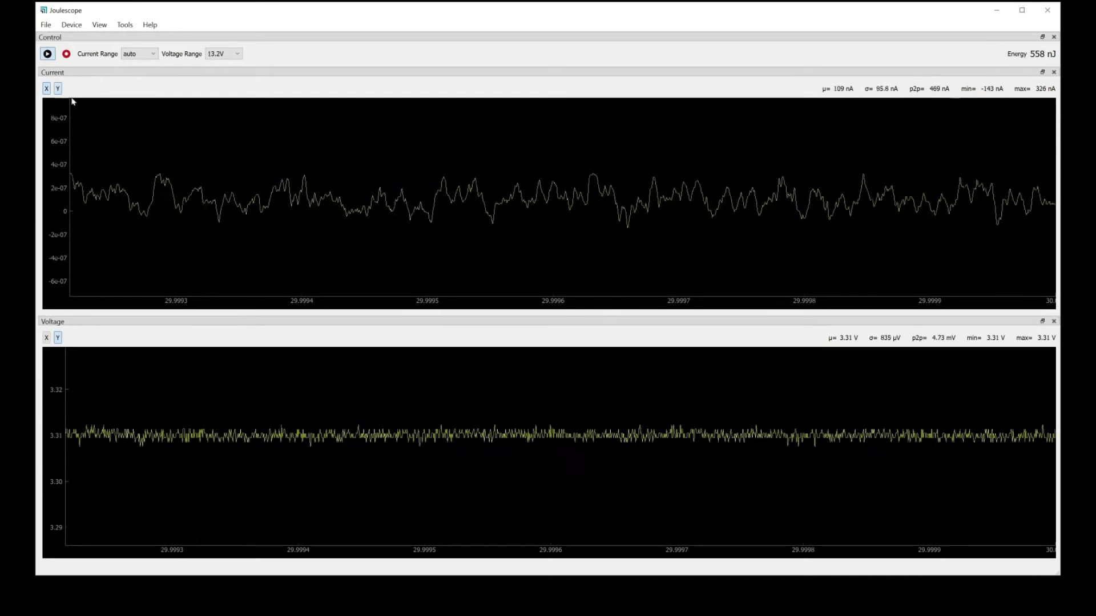
pyautogui.scroll(-15, 308, 189)
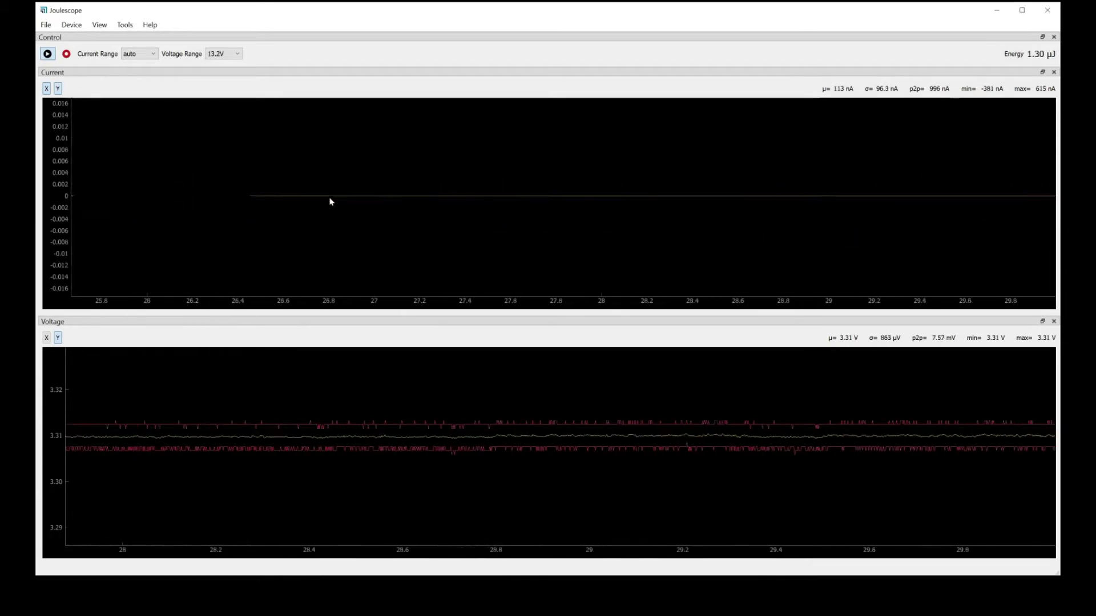
pyautogui.scroll(-5, 330, 201)
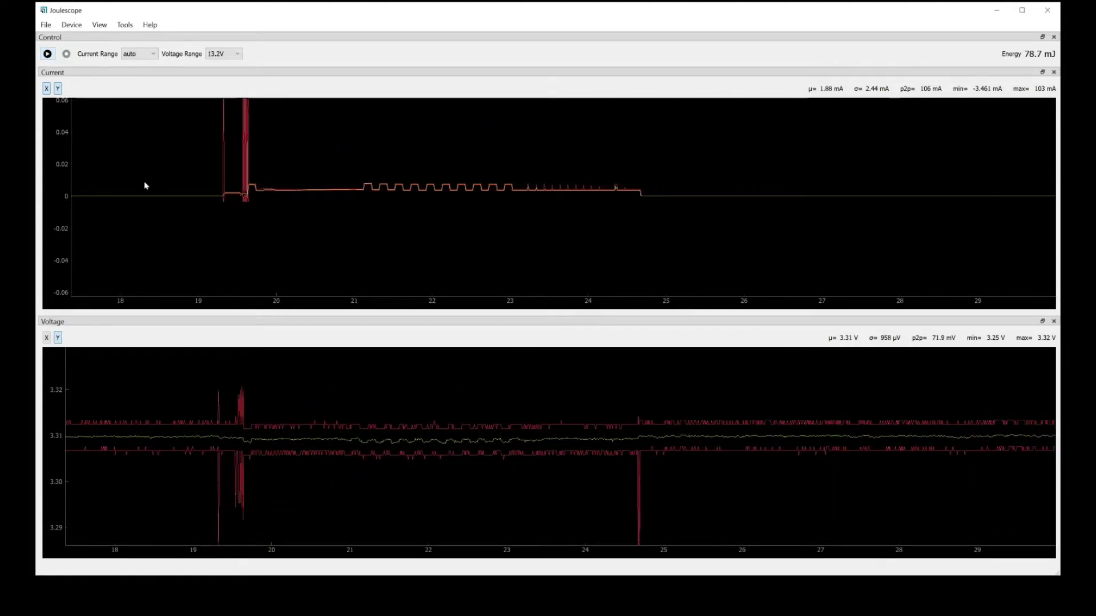
# Stop the capture and zoom the Current plot to 19.2–24.7 s and about −0.004 to 0.018 A
pyautogui.press('space')
pyautogui.moveTo(213, 195); pyautogui.dragTo(686, 198)
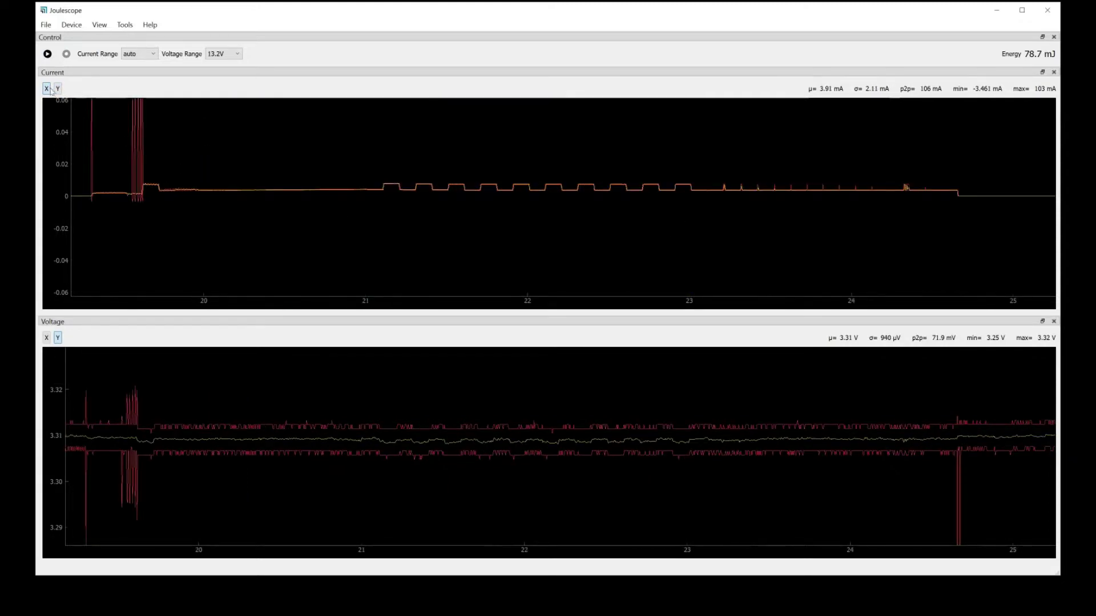
pyautogui.moveTo(210, 171); pyautogui.dragTo(208, 206)
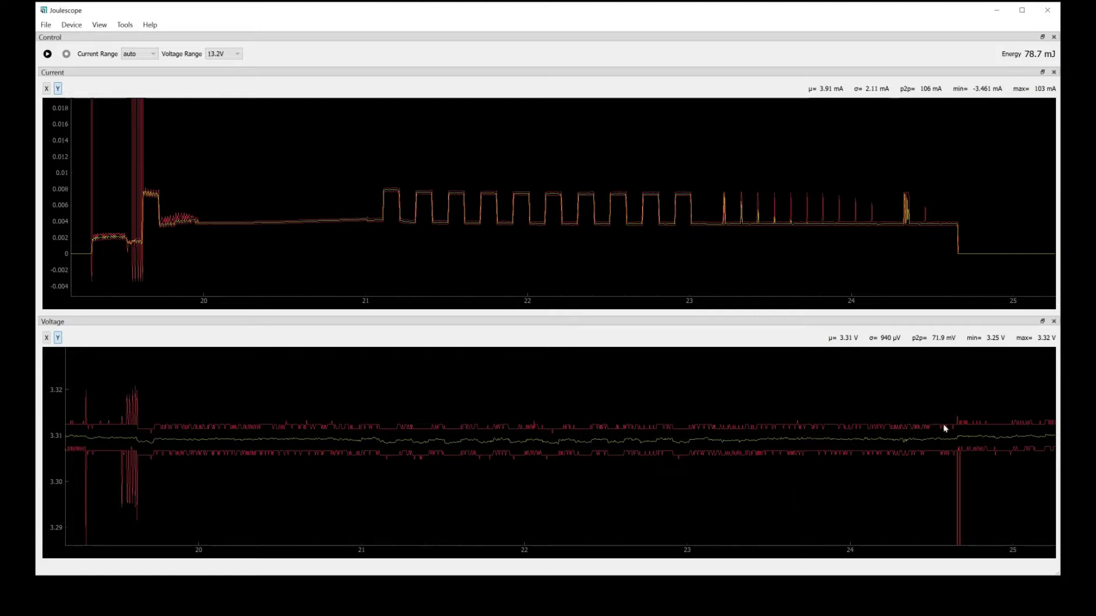
# Close the Voltage plot and zoom the Current trace onto the ~5.7 mA spike near 24.4577 s
pyautogui.click(1055, 321)
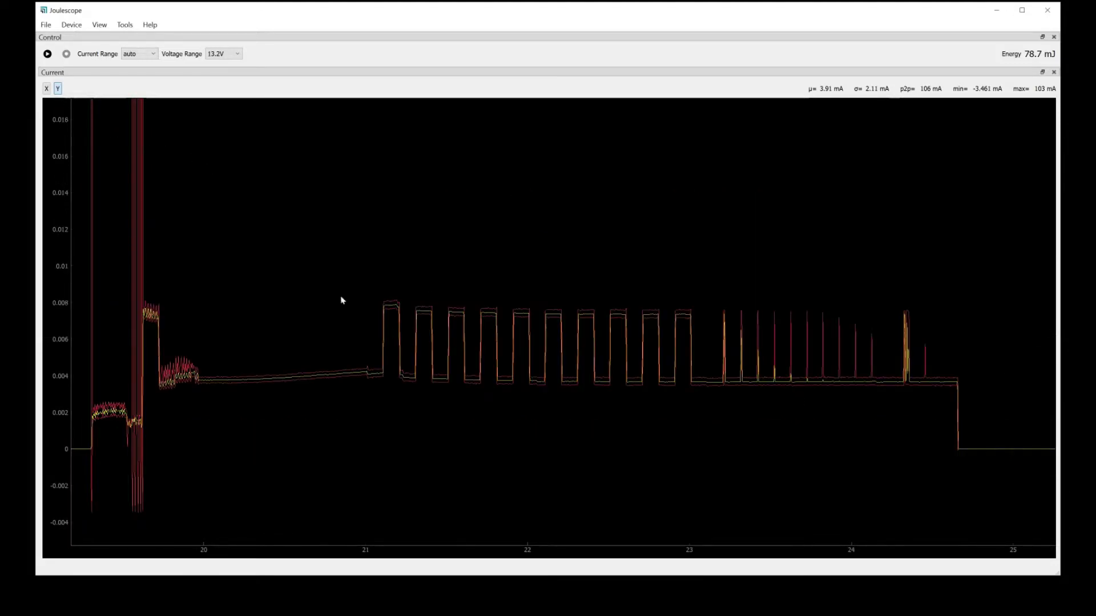
pyautogui.moveTo(326, 271); pyautogui.dragTo(341, 467)
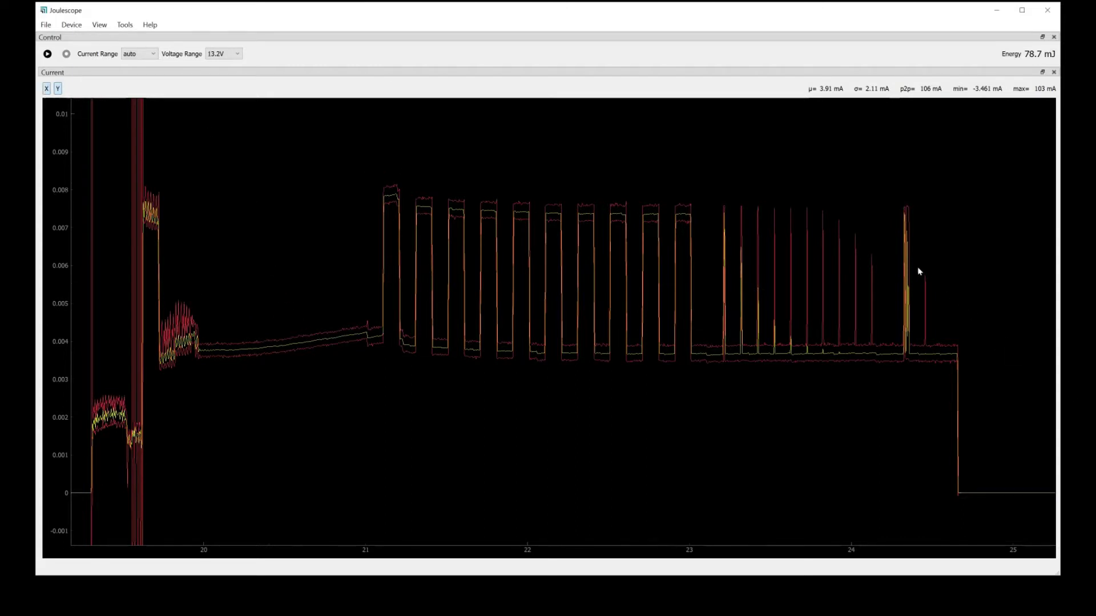
pyautogui.moveTo(920, 272); pyautogui.dragTo(930, 371)
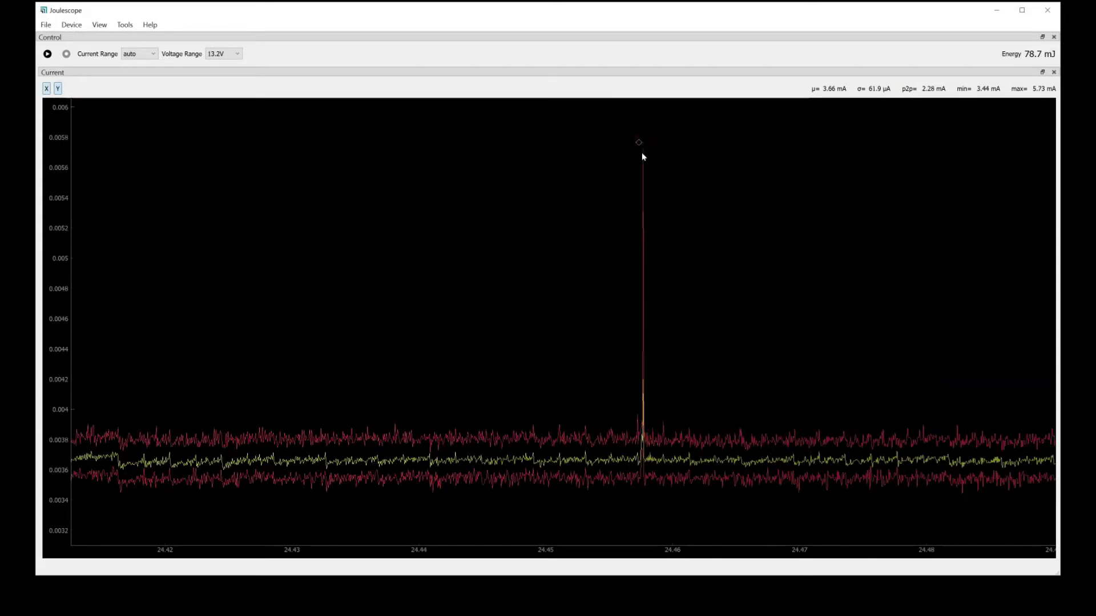
pyautogui.moveTo(648, 196); pyautogui.dragTo(659, 495)
pyautogui.moveTo(385, 118); pyautogui.dragTo(456, 509)
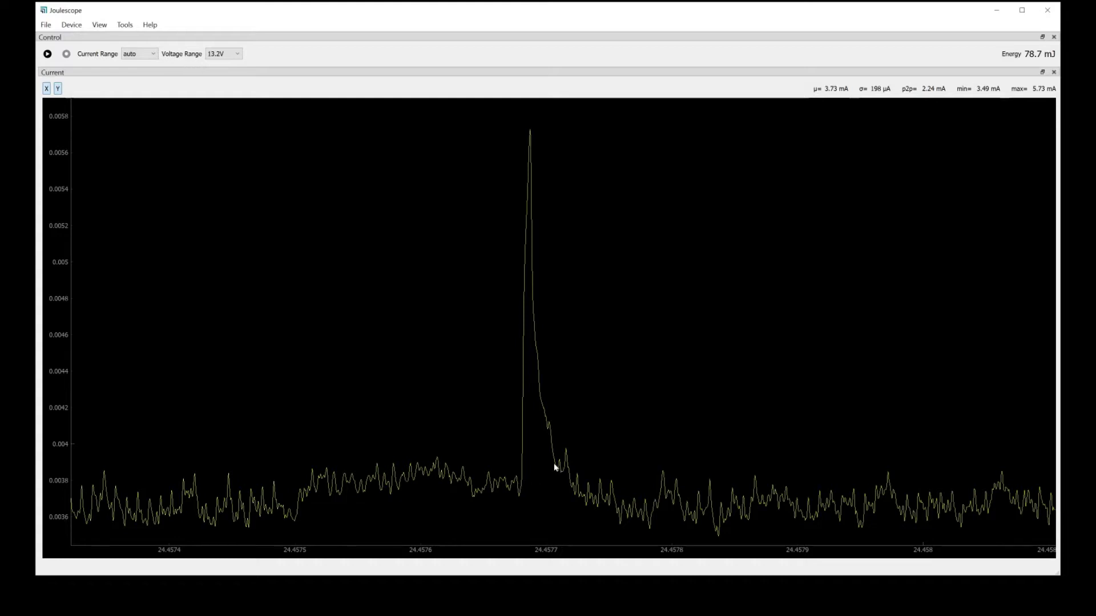
# Zoom back out to about 14–28 s and rescale the current axis to roughly −0.004 to 0.014 A
pyautogui.scroll(-12, 396, 407)
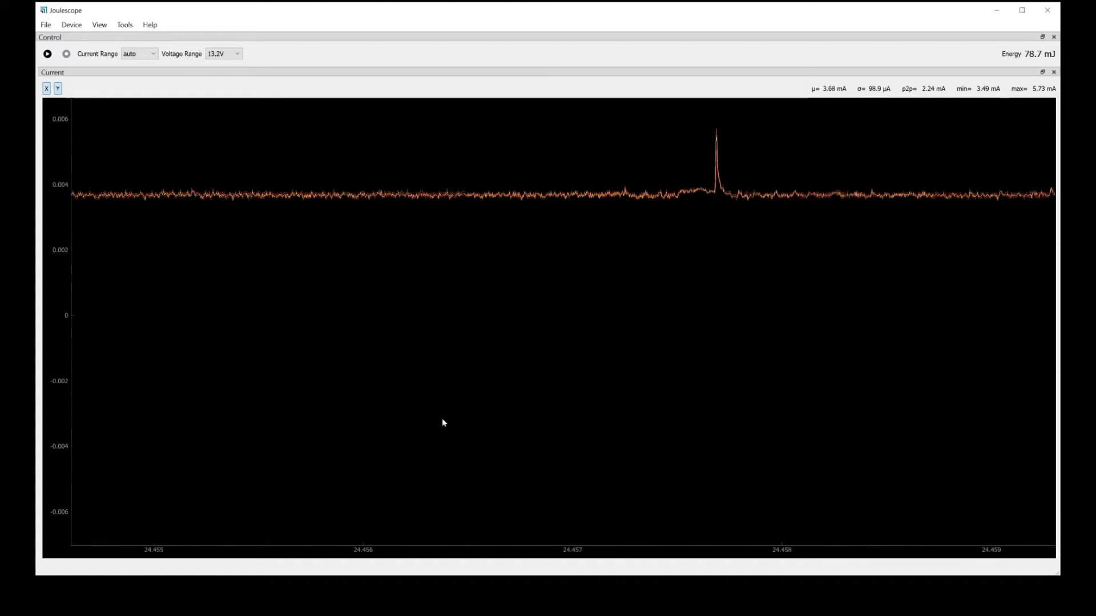
pyautogui.scroll(-6, 648, 352)
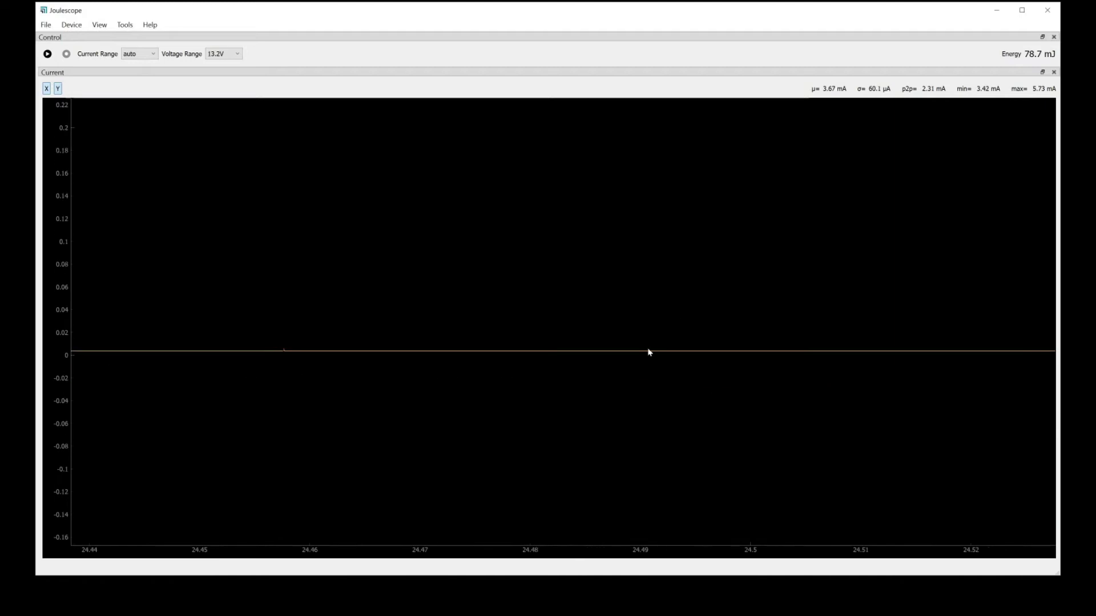
pyautogui.click(58, 89)
pyautogui.scroll(-13, 451, 289)
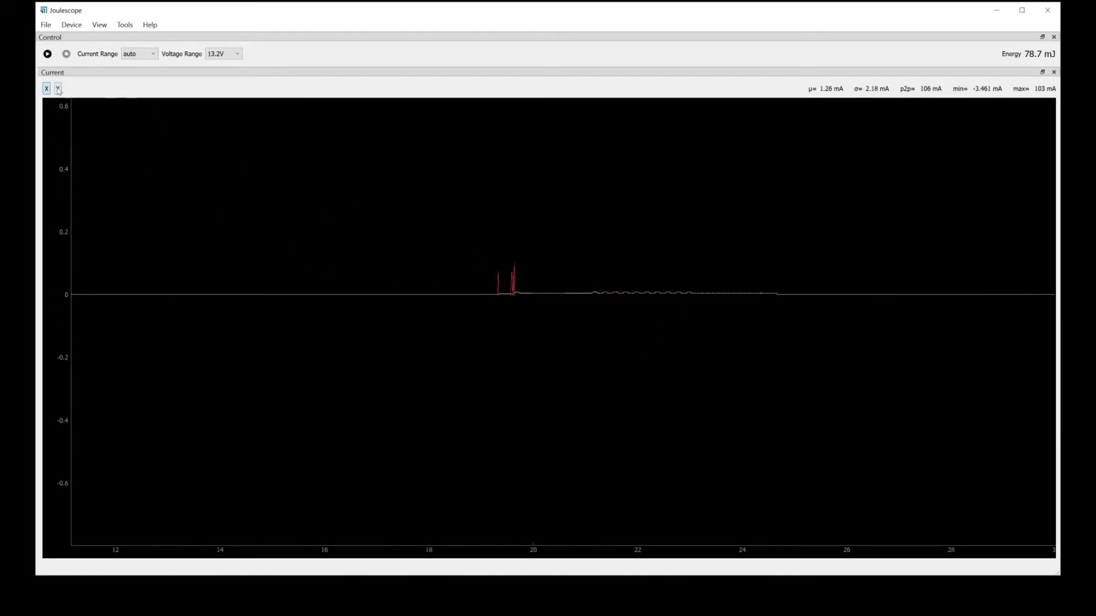
pyautogui.scroll(12, 820, 301)
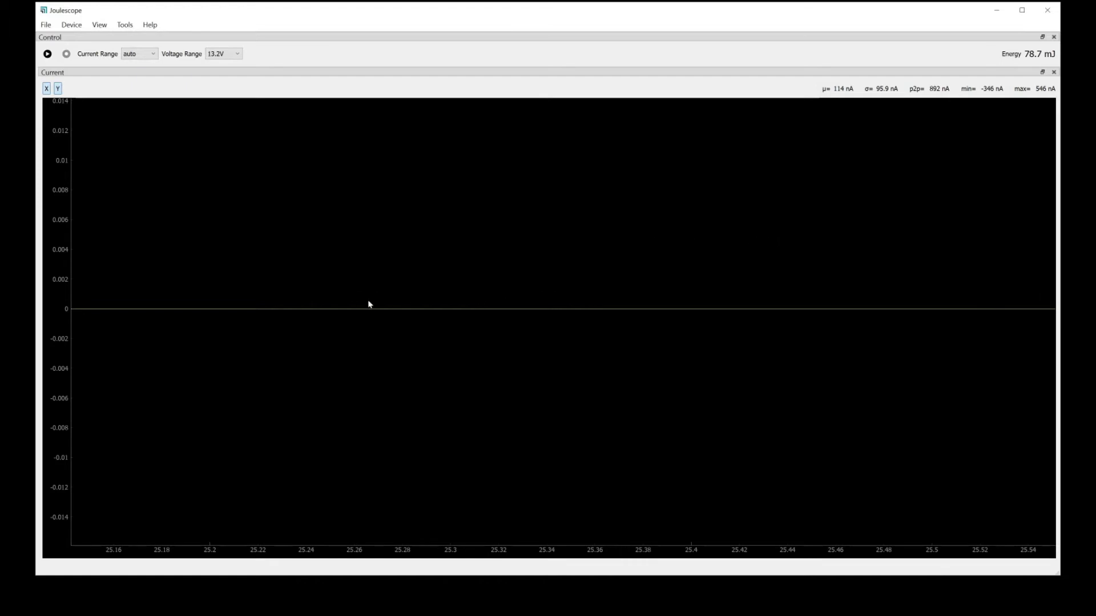
pyautogui.scroll(-12, 381, 305)
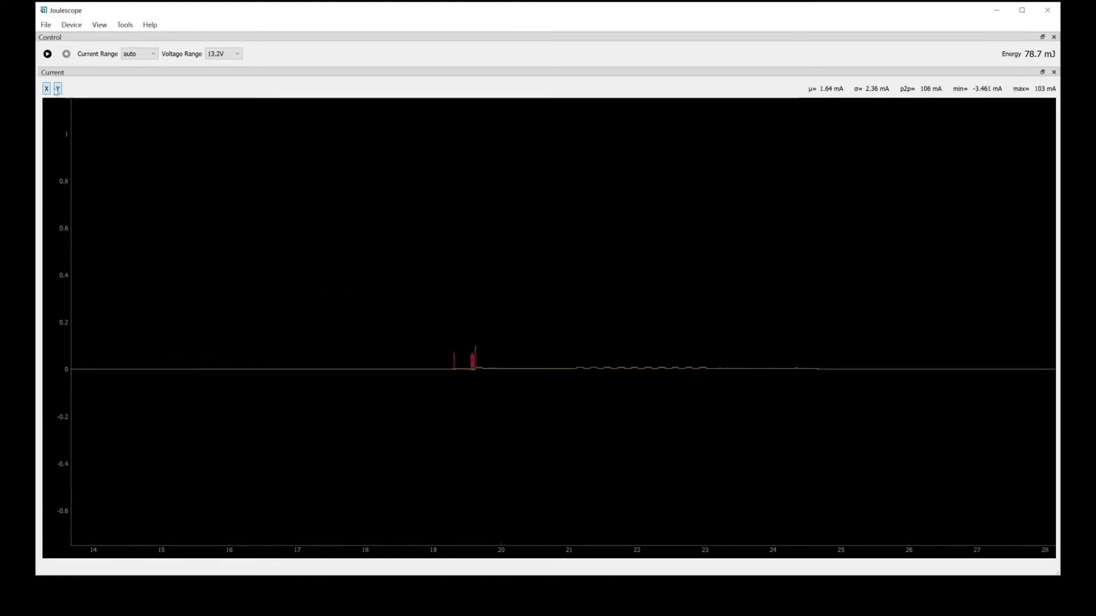
pyautogui.moveTo(555, 355); pyautogui.dragTo(560, 382)
pyautogui.moveTo(575, 324); pyautogui.dragTo(580, 392)
# Add the Single Value Display panel from the View menu and restart live capture
pyautogui.click(99, 25)
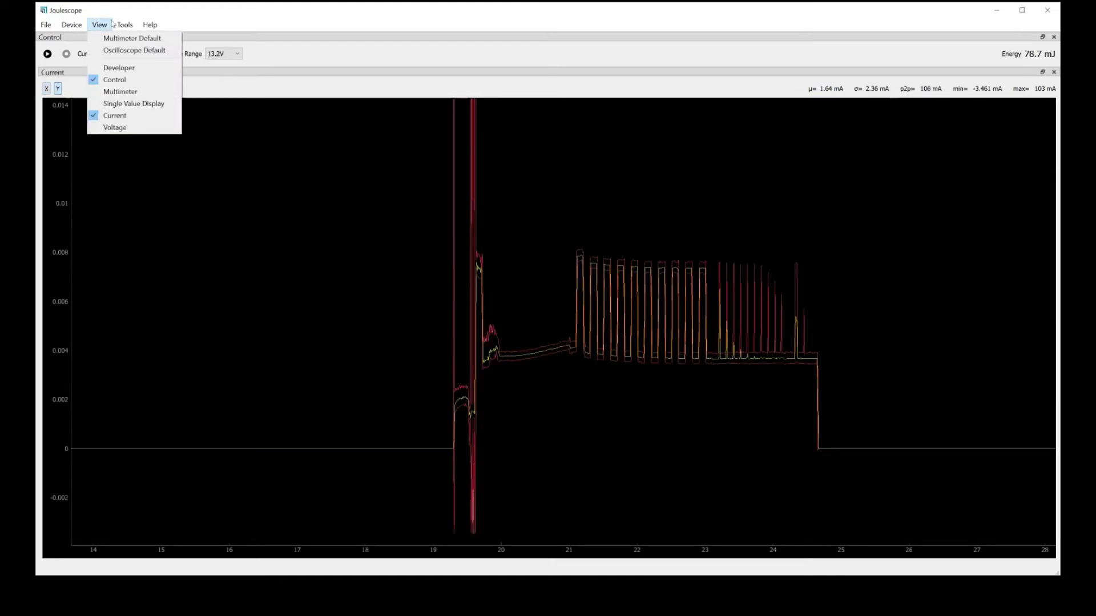
pyautogui.click(113, 106)
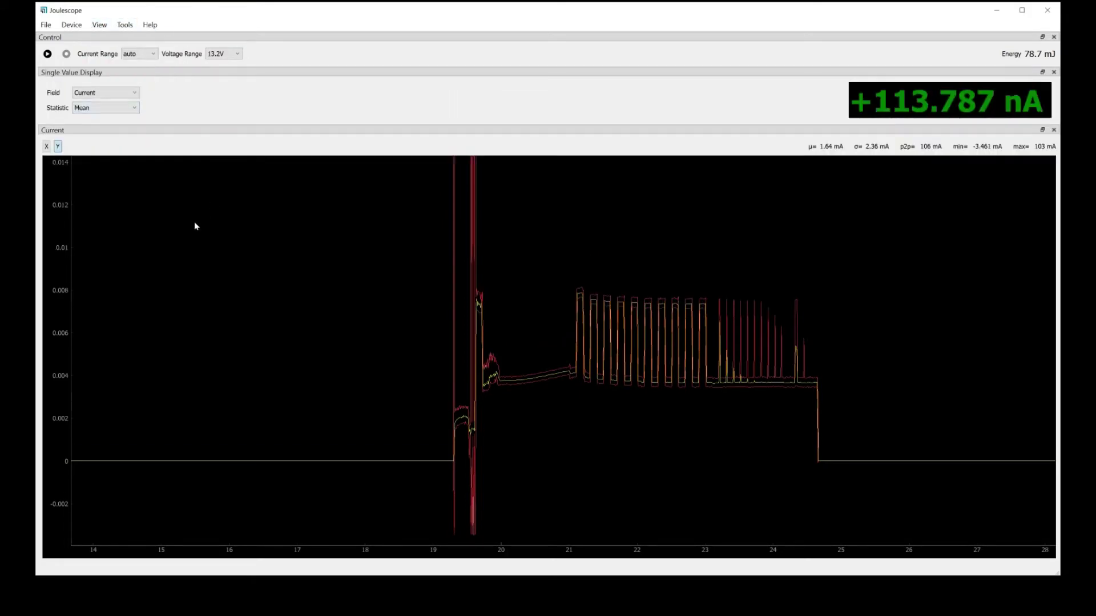
pyautogui.click(47, 53)
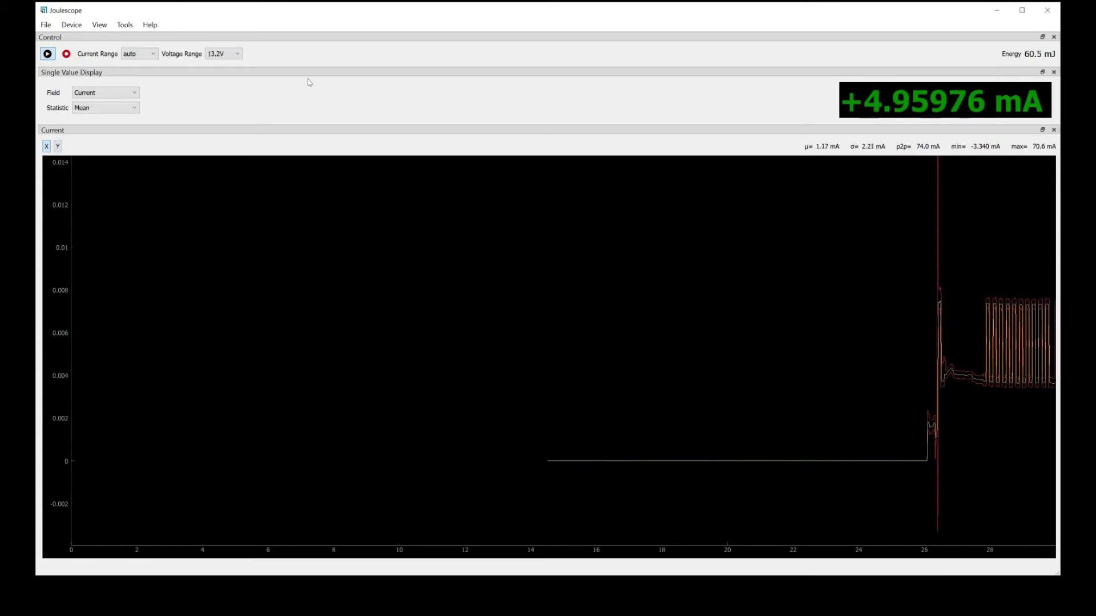
pyautogui.click(118, 93)
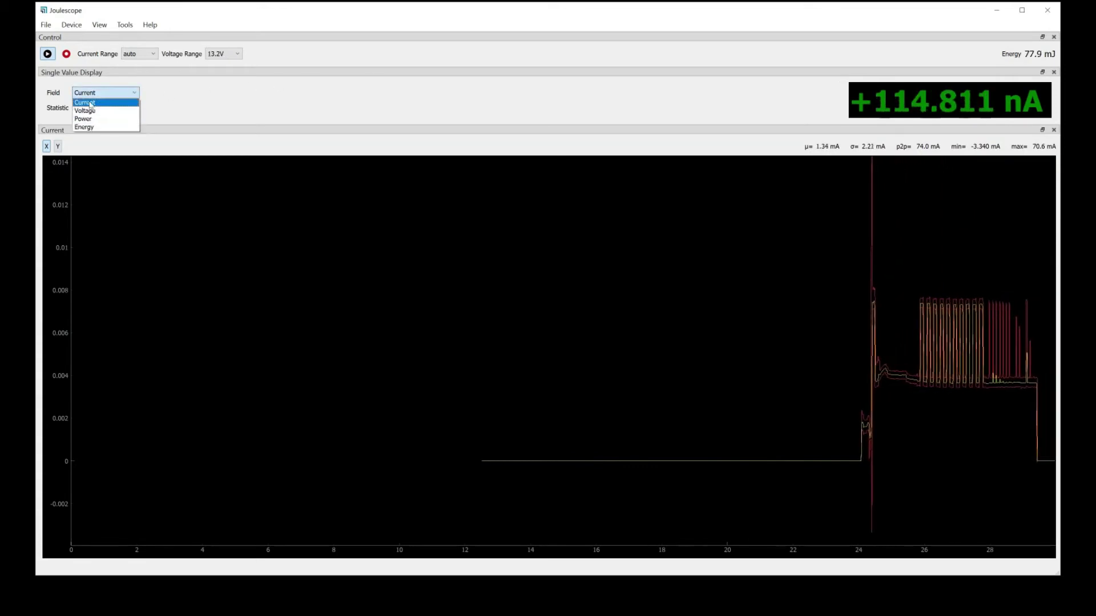
pyautogui.click(106, 108)
pyautogui.click(105, 108)
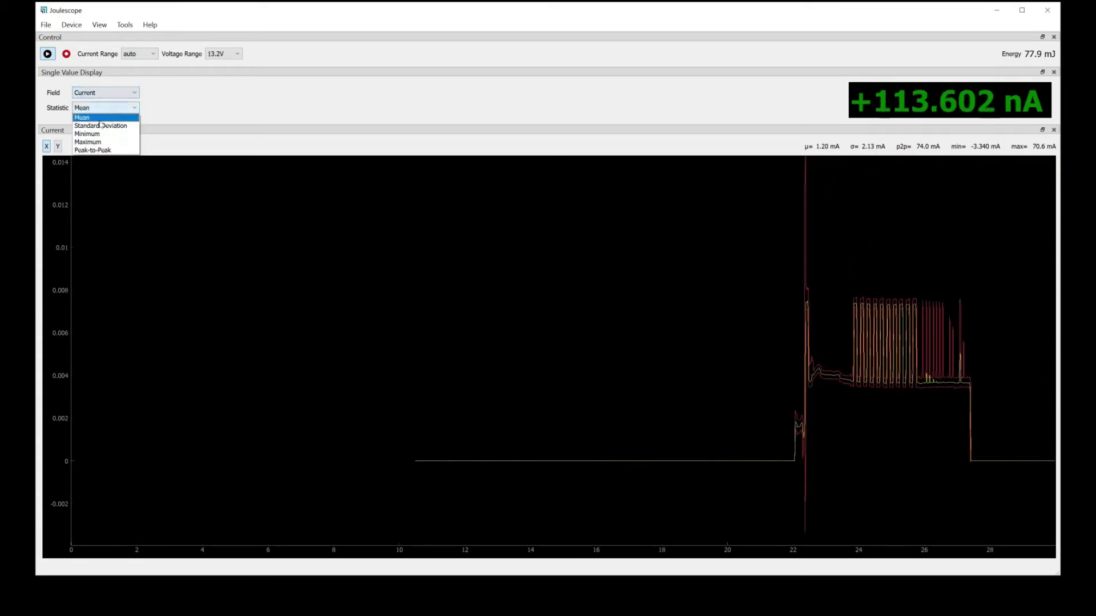
pyautogui.click(177, 100)
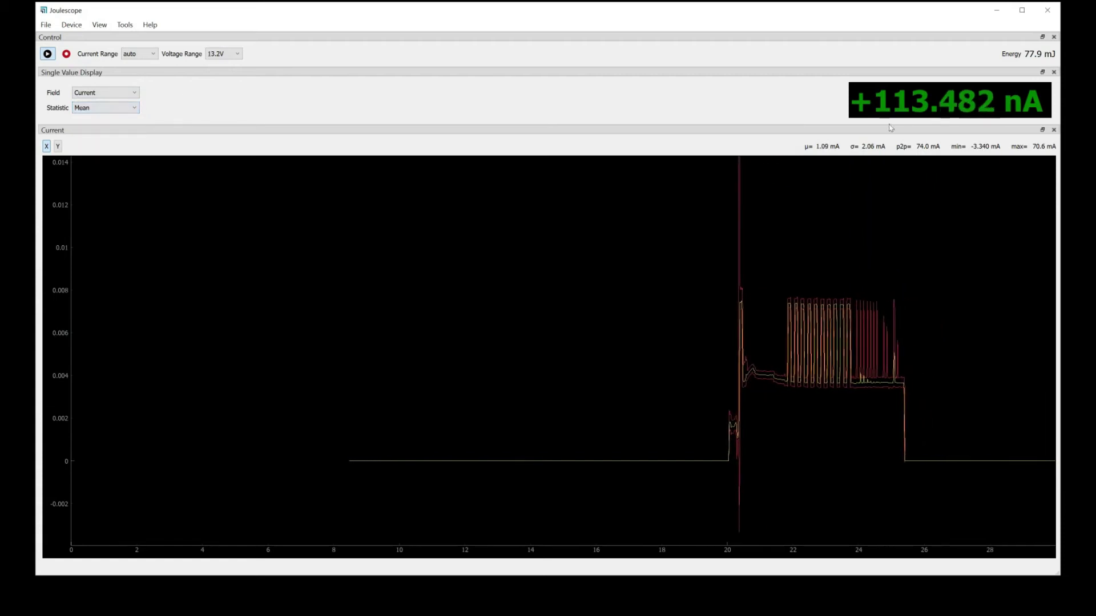